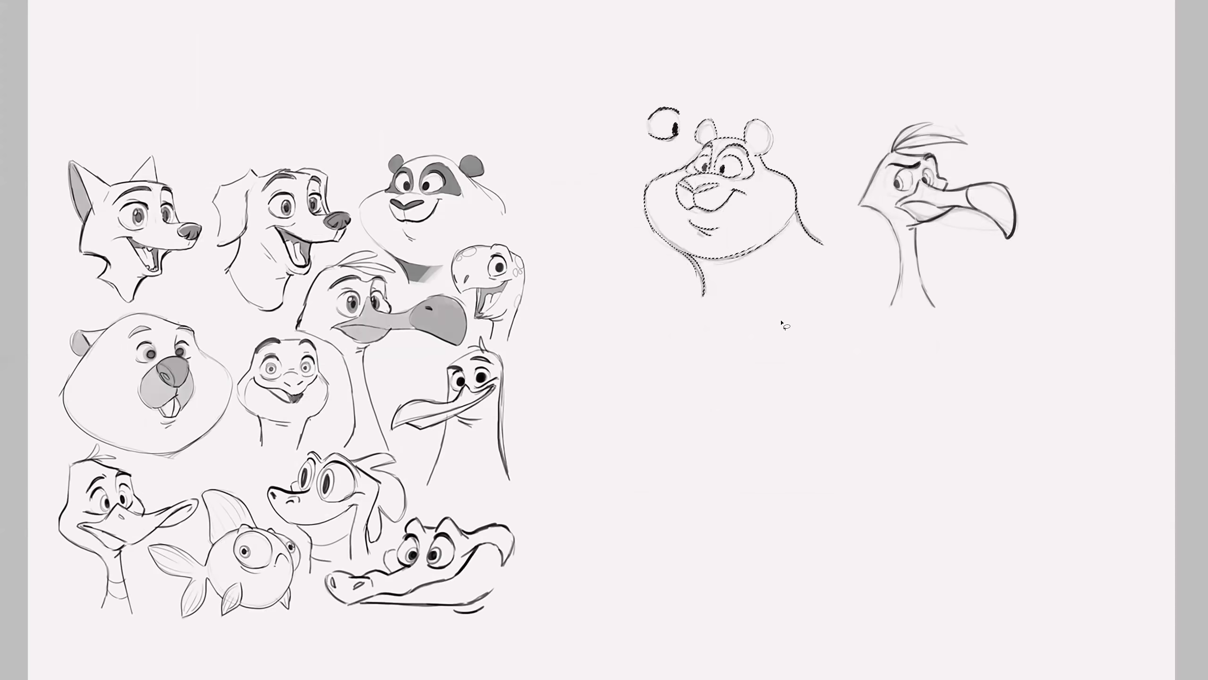
- Sketch a goldfish body below the bear head from loose overlapping circles, with a small frowning mouth near its front
{"action": "mouse_move", "coordinate": [697, 369]}
{"action": "left_mouse_down"}
{"action": "mouse_move", "coordinate": [687, 347]}
{"action": "mouse_move", "coordinate": [690, 378]}
{"action": "mouse_move", "coordinate": [665, 327]}
{"action": "left_mouse_up"}
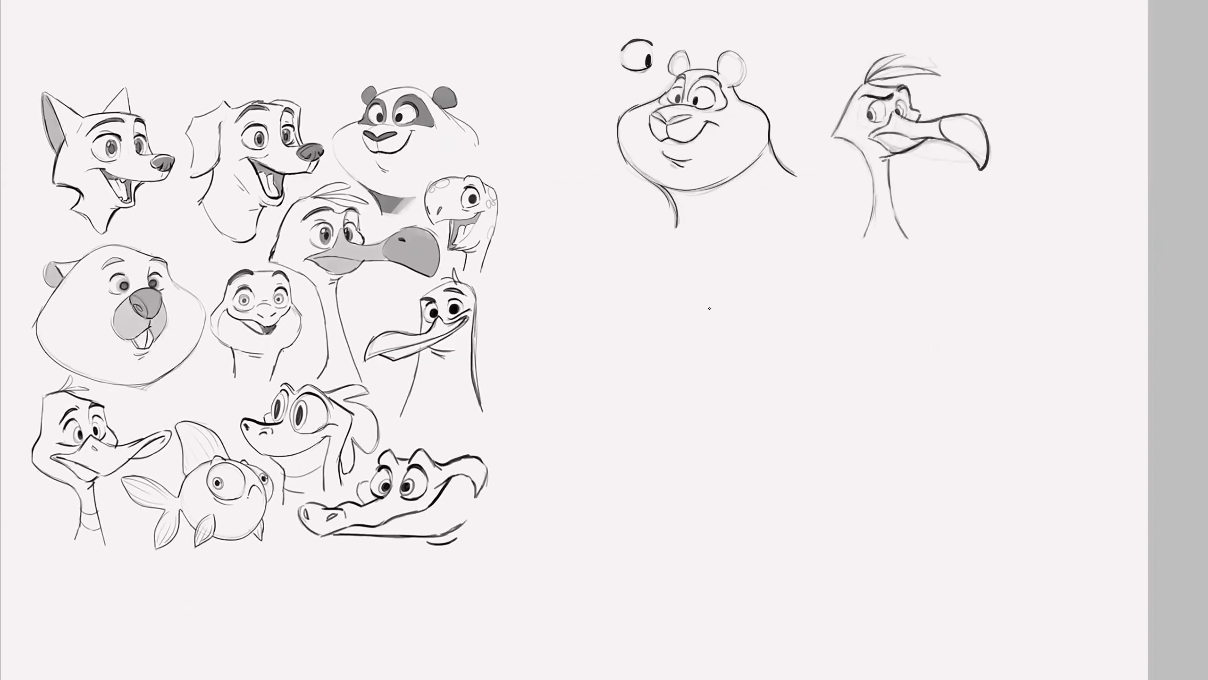
{"action": "mouse_move", "coordinate": [666, 298]}
{"action": "left_mouse_down"}
{"action": "mouse_move", "coordinate": [602, 381]}
{"action": "mouse_move", "coordinate": [779, 342]}
{"action": "mouse_move", "coordinate": [666, 480]}
{"action": "mouse_move", "coordinate": [684, 286]}
{"action": "mouse_move", "coordinate": [618, 471]}
{"action": "mouse_move", "coordinate": [758, 287]}
{"action": "left_mouse_up"}
{"action": "mouse_move", "coordinate": [679, 293]}
{"action": "left_mouse_down"}
{"action": "mouse_move", "coordinate": [739, 320]}
{"action": "mouse_move", "coordinate": [758, 360]}
{"action": "mouse_move", "coordinate": [754, 441]}
{"action": "mouse_move", "coordinate": [716, 478]}
{"action": "left_mouse_up"}
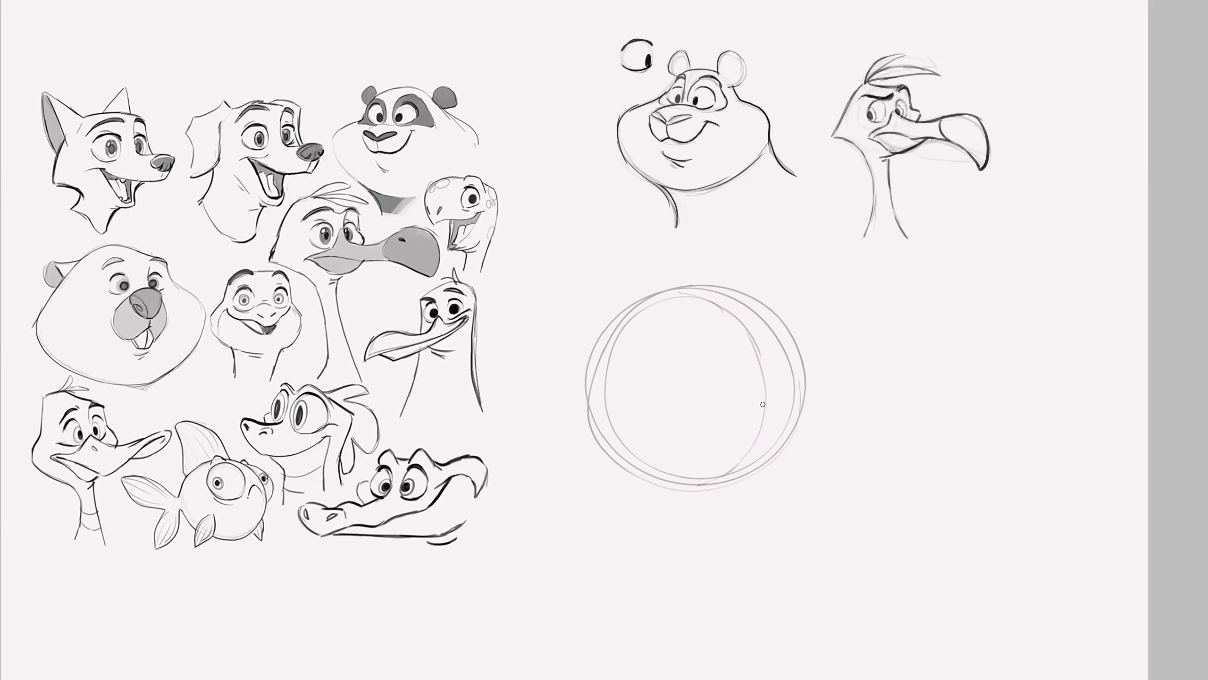
{"action": "mouse_move", "coordinate": [746, 406]}
{"action": "left_mouse_down"}
{"action": "mouse_move", "coordinate": [760, 383]}
{"action": "mouse_move", "coordinate": [778, 404]}
{"action": "left_mouse_up"}
{"action": "left_click_drag", "start_coordinate": [747, 403], "coordinate": [762, 381]}
- Sketch a large round near eye on the goldfish body and a bulging far eye at its front edge, marking the pupils
{"action": "mouse_move", "coordinate": [678, 346]}
{"action": "left_mouse_down"}
{"action": "mouse_move", "coordinate": [662, 334]}
{"action": "mouse_move", "coordinate": [723, 309]}
{"action": "mouse_move", "coordinate": [720, 360]}
{"action": "left_mouse_up"}
{"action": "mouse_move", "coordinate": [769, 330]}
{"action": "left_mouse_down"}
{"action": "mouse_move", "coordinate": [746, 303]}
{"action": "mouse_move", "coordinate": [793, 364]}
{"action": "left_mouse_up"}
{"action": "mouse_move", "coordinate": [744, 293]}
{"action": "left_mouse_down"}
{"action": "mouse_move", "coordinate": [788, 308]}
{"action": "mouse_move", "coordinate": [763, 295]}
{"action": "mouse_move", "coordinate": [798, 349]}
{"action": "mouse_move", "coordinate": [806, 331]}
{"action": "mouse_move", "coordinate": [800, 370]}
{"action": "left_mouse_up"}
{"action": "left_click_drag", "start_coordinate": [800, 321], "coordinate": [801, 381]}
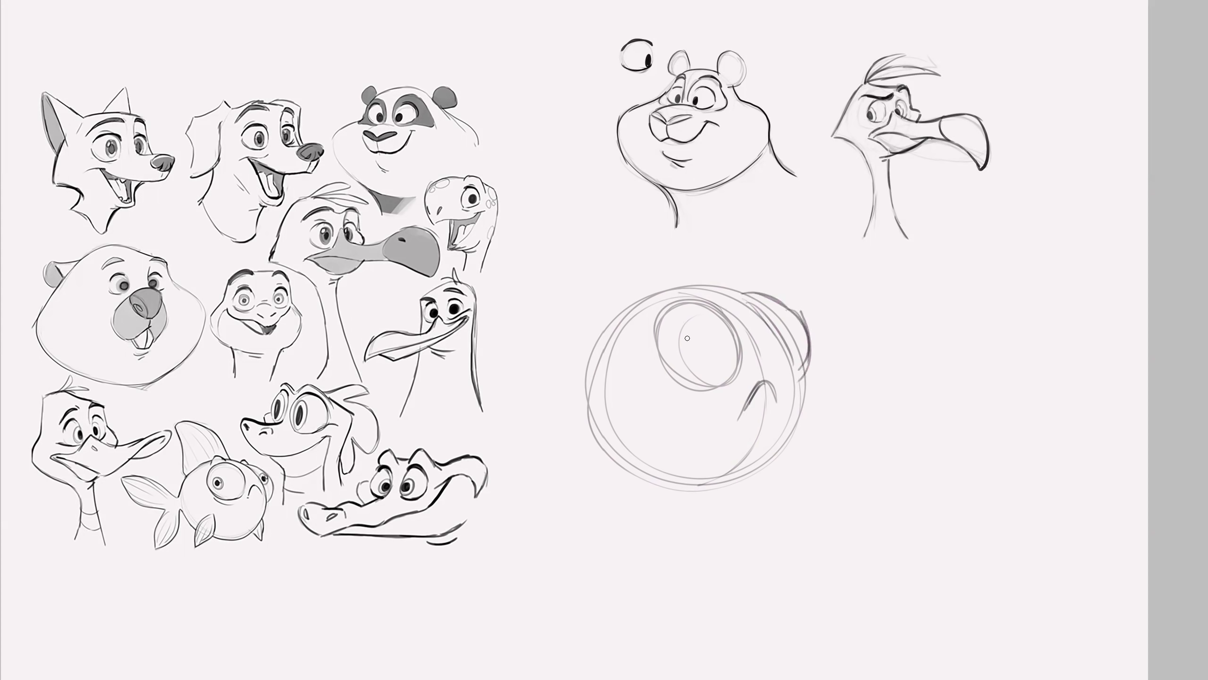
{"action": "left_click_drag", "start_coordinate": [720, 340], "coordinate": [724, 350]}
{"action": "left_click_drag", "start_coordinate": [789, 327], "coordinate": [793, 329]}
- Scale the goldfish sketch down slightly and shift it lower on the canvas
{"action": "mouse_move", "coordinate": [756, 266]}
{"action": "left_mouse_down"}
{"action": "mouse_move", "coordinate": [568, 413]}
{"action": "mouse_move", "coordinate": [809, 491]}
{"action": "mouse_move", "coordinate": [804, 257]}
{"action": "mouse_move", "coordinate": [839, 281]}
{"action": "left_mouse_up"}
{"action": "key", "text": "ctrl+t"}
{"action": "left_click_drag", "start_coordinate": [793, 400], "coordinate": [802, 430]}
{"action": "key", "text": "Return"}
- Fill in both goldfish pupils, reinforce the near eye's outline and add small brow bumps and a short fin stroke
{"action": "key", "text": "e"}
{"action": "left_click_drag", "start_coordinate": [725, 383], "coordinate": [786, 367]}
{"action": "left_click_drag", "start_coordinate": [708, 381], "coordinate": [714, 380]}
{"action": "left_click_drag", "start_coordinate": [799, 369], "coordinate": [796, 366]}
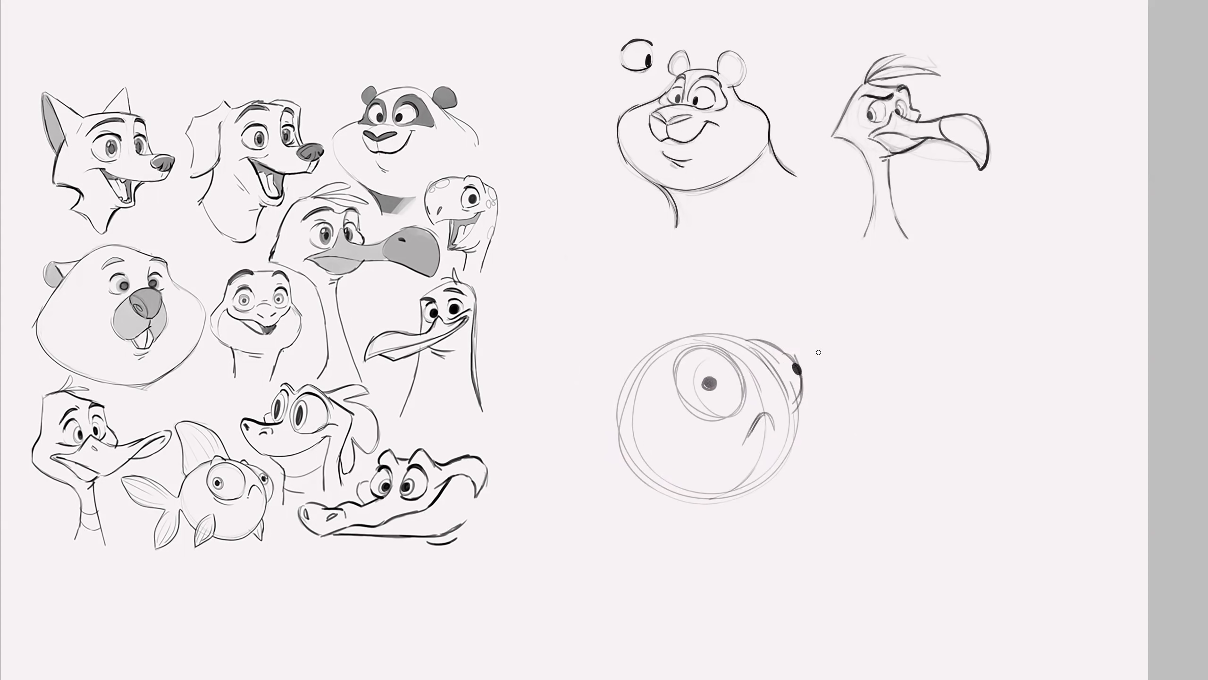
{"action": "left_click_drag", "start_coordinate": [720, 351], "coordinate": [677, 403]}
{"action": "left_click_drag", "start_coordinate": [680, 358], "coordinate": [718, 419]}
{"action": "mouse_move", "coordinate": [667, 354]}
{"action": "left_mouse_down"}
{"action": "mouse_move", "coordinate": [703, 333]}
{"action": "mouse_move", "coordinate": [754, 334]}
{"action": "mouse_move", "coordinate": [706, 419]}
{"action": "left_mouse_up"}
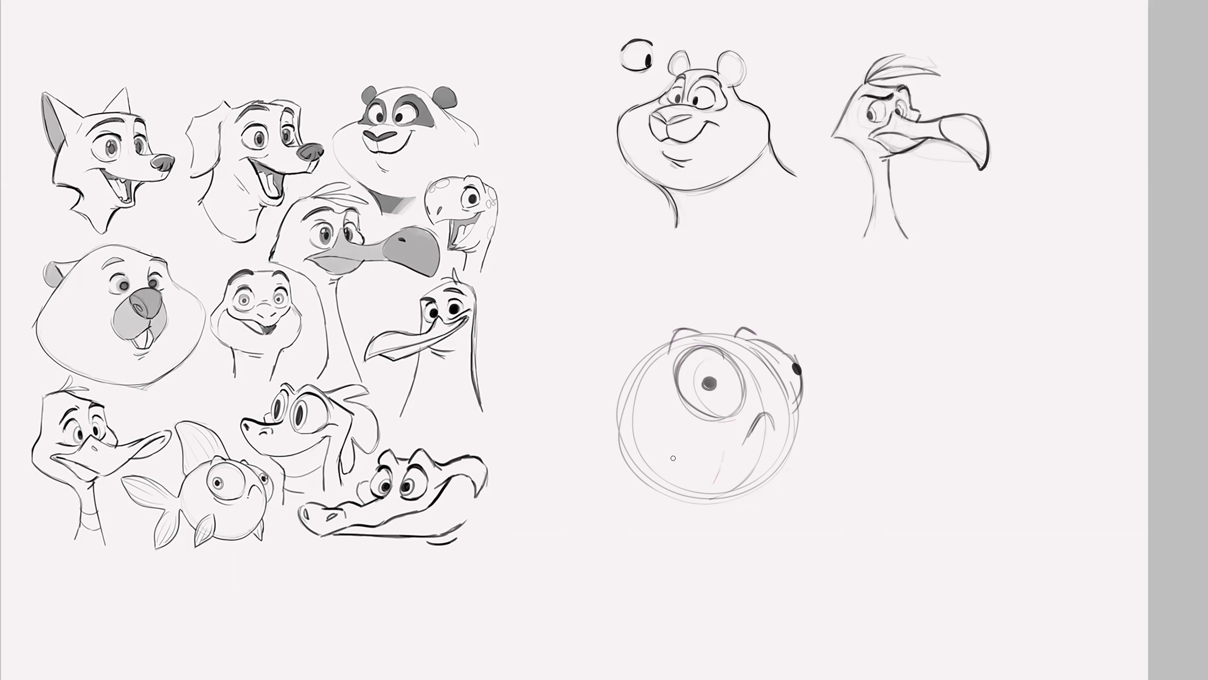
{"action": "left_click_drag", "start_coordinate": [679, 451], "coordinate": [658, 465]}
- Sketch an eye placement diagram beside the goldfish: one large circle, a smaller one inside it and another overlapping its edge
{"action": "left_click_drag", "start_coordinate": [951, 325], "coordinate": [1024, 377]}
{"action": "mouse_move", "coordinate": [1013, 335]}
{"action": "left_mouse_down"}
{"action": "mouse_move", "coordinate": [1032, 399]}
{"action": "mouse_move", "coordinate": [939, 456]}
{"action": "left_mouse_up"}
{"action": "mouse_move", "coordinate": [987, 355]}
{"action": "left_mouse_down"}
{"action": "mouse_move", "coordinate": [949, 392]}
{"action": "mouse_move", "coordinate": [1000, 367]}
{"action": "mouse_move", "coordinate": [947, 369]}
{"action": "left_mouse_up"}
{"action": "mouse_move", "coordinate": [1042, 342]}
{"action": "left_mouse_down"}
{"action": "mouse_move", "coordinate": [1017, 342]}
{"action": "mouse_move", "coordinate": [1023, 379]}
{"action": "mouse_move", "coordinate": [1066, 355]}
{"action": "left_mouse_up"}
- Sketch the goldfish's two pointed side fins, one low on the near side and one at the front
{"action": "mouse_move", "coordinate": [820, 341]}
{"action": "left_mouse_down"}
{"action": "mouse_move", "coordinate": [758, 298]}
{"action": "mouse_move", "coordinate": [737, 302]}
{"action": "mouse_move", "coordinate": [759, 314]}
{"action": "mouse_move", "coordinate": [746, 291]}
{"action": "mouse_move", "coordinate": [769, 302]}
{"action": "mouse_move", "coordinate": [752, 308]}
{"action": "mouse_move", "coordinate": [773, 304]}
{"action": "mouse_move", "coordinate": [822, 348]}
{"action": "left_mouse_up"}
{"action": "key", "text": "b"}
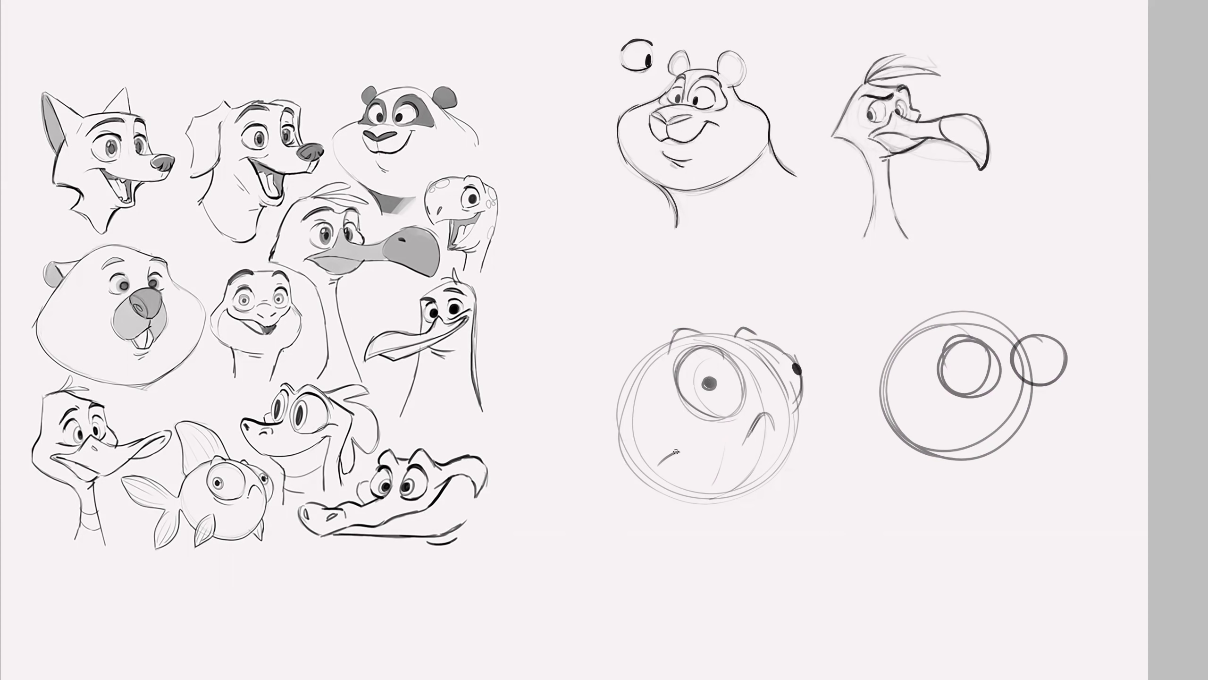
{"action": "mouse_move", "coordinate": [673, 447]}
{"action": "left_mouse_down"}
{"action": "mouse_move", "coordinate": [639, 526]}
{"action": "mouse_move", "coordinate": [677, 484]}
{"action": "mouse_move", "coordinate": [686, 442]}
{"action": "left_mouse_up"}
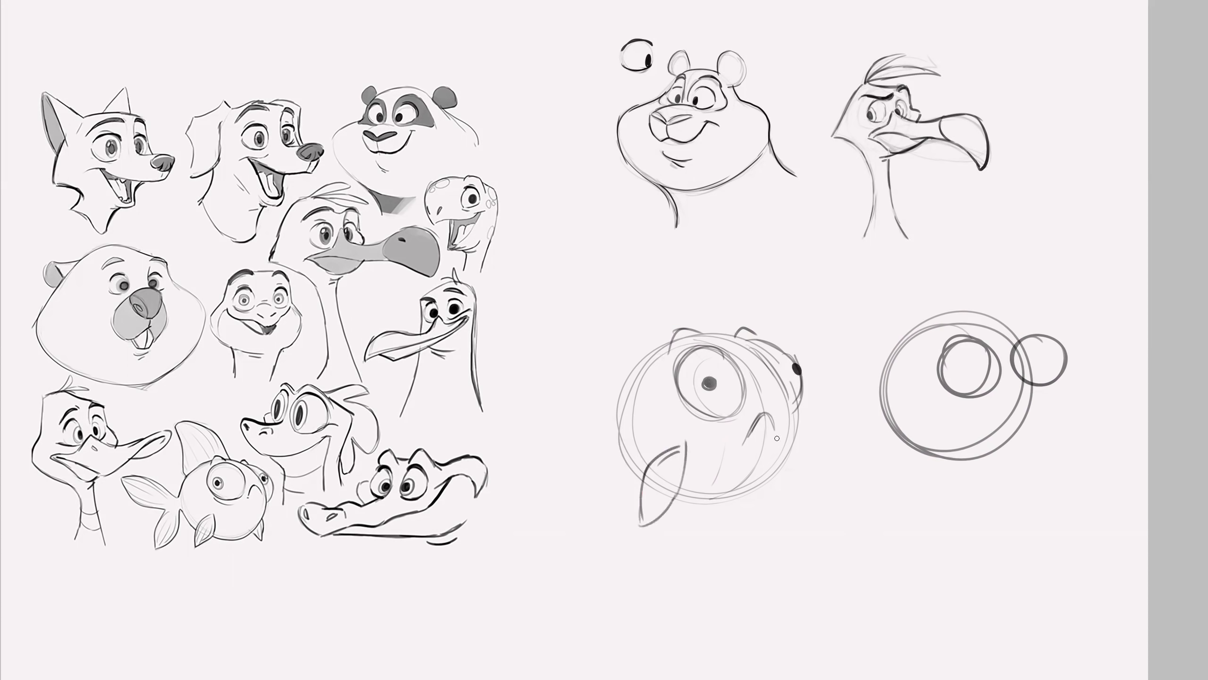
{"action": "mouse_move", "coordinate": [789, 445]}
{"action": "left_mouse_down"}
{"action": "mouse_move", "coordinate": [818, 474]}
{"action": "mouse_move", "coordinate": [772, 463]}
{"action": "mouse_move", "coordinate": [774, 471]}
{"action": "left_mouse_up"}
- Sketch a forked tail behind the goldfish body and a tall swept-back dorsal fin on top
{"action": "left_click_drag", "start_coordinate": [608, 403], "coordinate": [625, 389]}
{"action": "left_click_drag", "start_coordinate": [545, 352], "coordinate": [606, 399]}
{"action": "mouse_move", "coordinate": [563, 358]}
{"action": "left_mouse_down"}
{"action": "mouse_move", "coordinate": [510, 352]}
{"action": "mouse_move", "coordinate": [545, 411]}
{"action": "mouse_move", "coordinate": [579, 434]}
{"action": "mouse_move", "coordinate": [564, 495]}
{"action": "left_mouse_up"}
{"action": "mouse_move", "coordinate": [564, 493]}
{"action": "left_mouse_down"}
{"action": "mouse_move", "coordinate": [615, 434]}
{"action": "mouse_move", "coordinate": [571, 507]}
{"action": "left_mouse_up"}
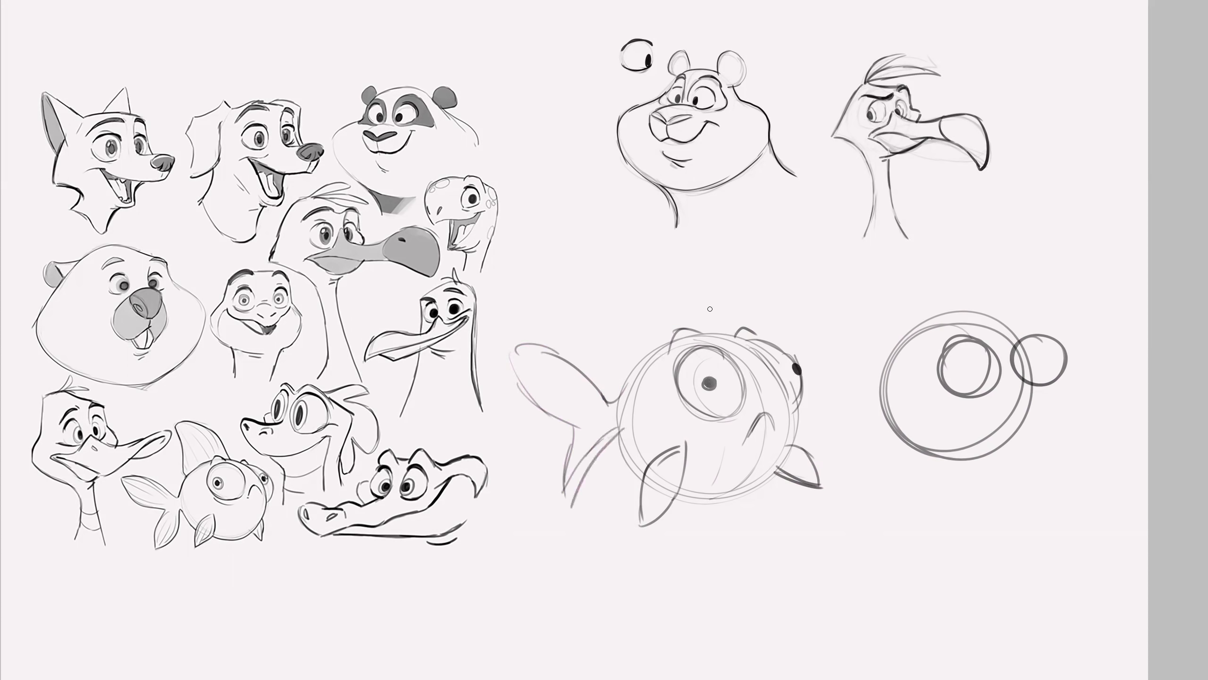
{"action": "mouse_move", "coordinate": [724, 334]}
{"action": "left_mouse_down"}
{"action": "mouse_move", "coordinate": [685, 260]}
{"action": "mouse_move", "coordinate": [637, 240]}
{"action": "mouse_move", "coordinate": [590, 253]}
{"action": "mouse_move", "coordinate": [651, 356]}
{"action": "left_mouse_up"}
{"action": "left_click_drag", "start_coordinate": [649, 354], "coordinate": [580, 253]}
- Select the whole goldfish, scale it down, move it up below the bear head and clear the selection
{"action": "mouse_move", "coordinate": [796, 338]}
{"action": "left_mouse_down"}
{"action": "mouse_move", "coordinate": [612, 225]}
{"action": "mouse_move", "coordinate": [525, 500]}
{"action": "mouse_move", "coordinate": [853, 442]}
{"action": "mouse_move", "coordinate": [799, 334]}
{"action": "left_mouse_up"}
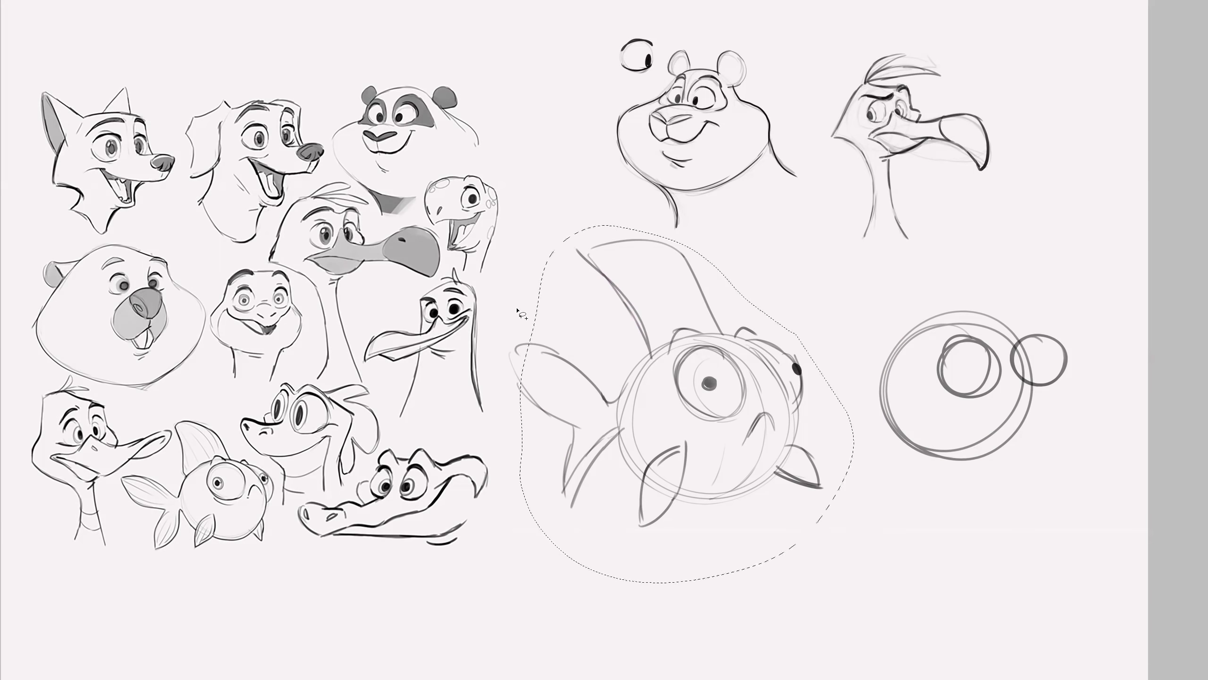
{"action": "key", "text": "ctrl+t"}
{"action": "left_click_drag", "start_coordinate": [845, 235], "coordinate": [783, 290]}
{"action": "left_click_drag", "start_coordinate": [737, 381], "coordinate": [689, 319]}
{"action": "key", "text": "Return"}
{"action": "key", "text": "ctrl+d"}
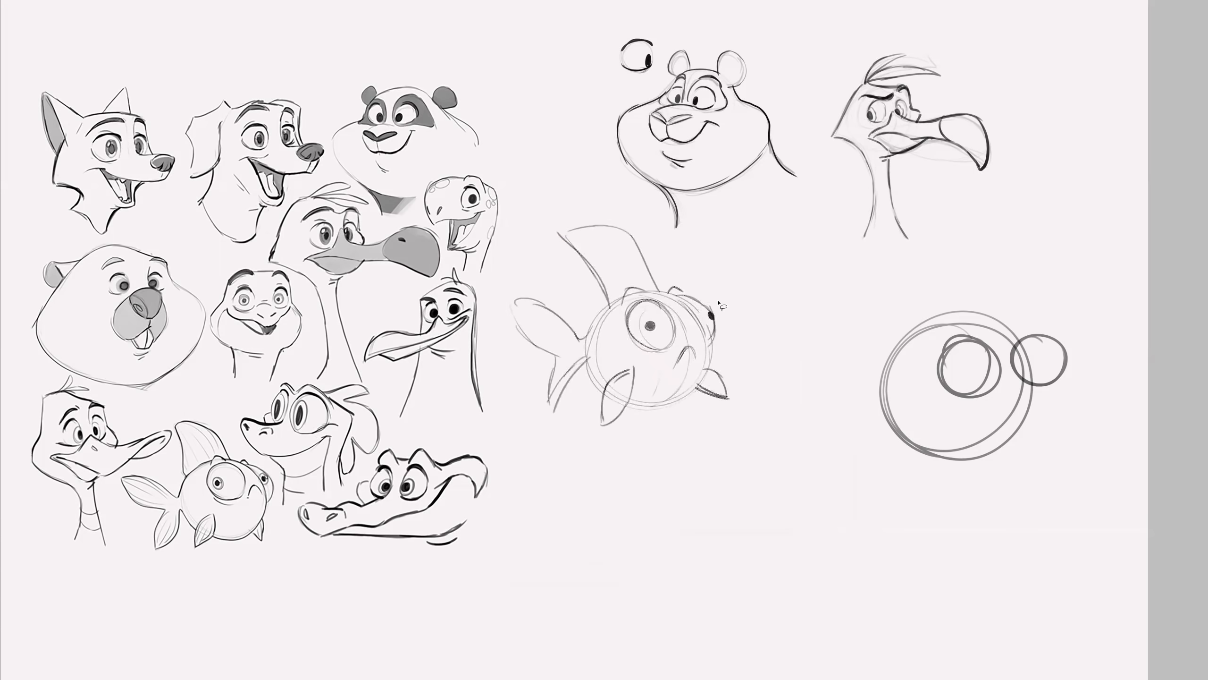
- Lighten the rough goldfish sketch with a large soft eraser so it can serve as a guide for clean lines
{"action": "left_click", "coordinate": [719, 307]}
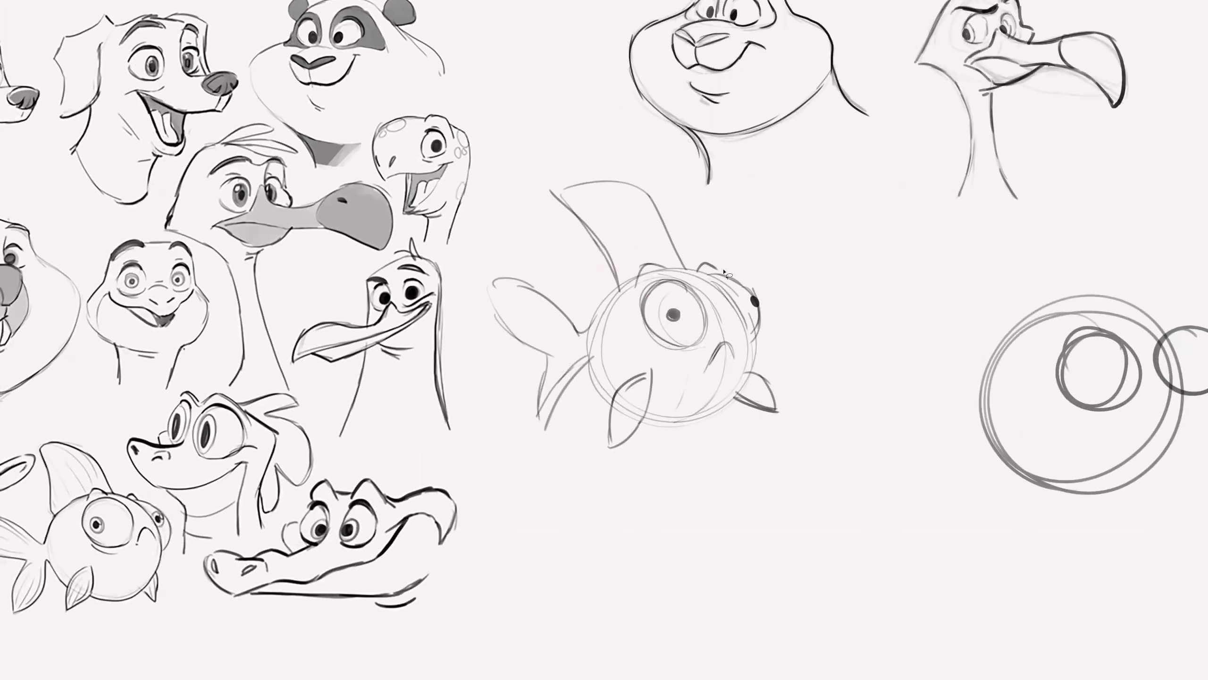
{"action": "key", "text": "bracketright"}
{"action": "key", "text": "bracketright"}
{"action": "key", "text": "bracketright"}
{"action": "key", "text": "bracketright"}
{"action": "key", "text": "bracketright"}
{"action": "key", "text": "bracketright"}
{"action": "key", "text": "bracketright"}
{"action": "key", "text": "bracketright"}
{"action": "key", "text": "bracketright"}
{"action": "key", "text": "bracketright"}
{"action": "mouse_move", "coordinate": [573, 183]}
{"action": "left_mouse_down"}
{"action": "mouse_move", "coordinate": [544, 309]}
{"action": "mouse_move", "coordinate": [562, 225]}
{"action": "mouse_move", "coordinate": [591, 289]}
{"action": "mouse_move", "coordinate": [670, 313]}
{"action": "mouse_move", "coordinate": [737, 399]}
{"action": "left_mouse_up"}
- Draw clean dark outlines and pupils for both goldfish eyes over the faded sketch
{"action": "key", "text": "b"}
{"action": "mouse_move", "coordinate": [650, 282]}
{"action": "left_mouse_down"}
{"action": "mouse_move", "coordinate": [697, 293]}
{"action": "mouse_move", "coordinate": [645, 289]}
{"action": "mouse_move", "coordinate": [702, 326]}
{"action": "mouse_move", "coordinate": [701, 298]}
{"action": "mouse_move", "coordinate": [645, 319]}
{"action": "mouse_move", "coordinate": [652, 278]}
{"action": "mouse_move", "coordinate": [684, 331]}
{"action": "mouse_move", "coordinate": [652, 338]}
{"action": "mouse_move", "coordinate": [704, 305]}
{"action": "mouse_move", "coordinate": [679, 323]}
{"action": "left_mouse_up"}
{"action": "mouse_move", "coordinate": [714, 274]}
{"action": "left_mouse_down"}
{"action": "mouse_move", "coordinate": [761, 308]}
{"action": "mouse_move", "coordinate": [751, 281]}
{"action": "mouse_move", "coordinate": [759, 339]}
{"action": "left_mouse_up"}
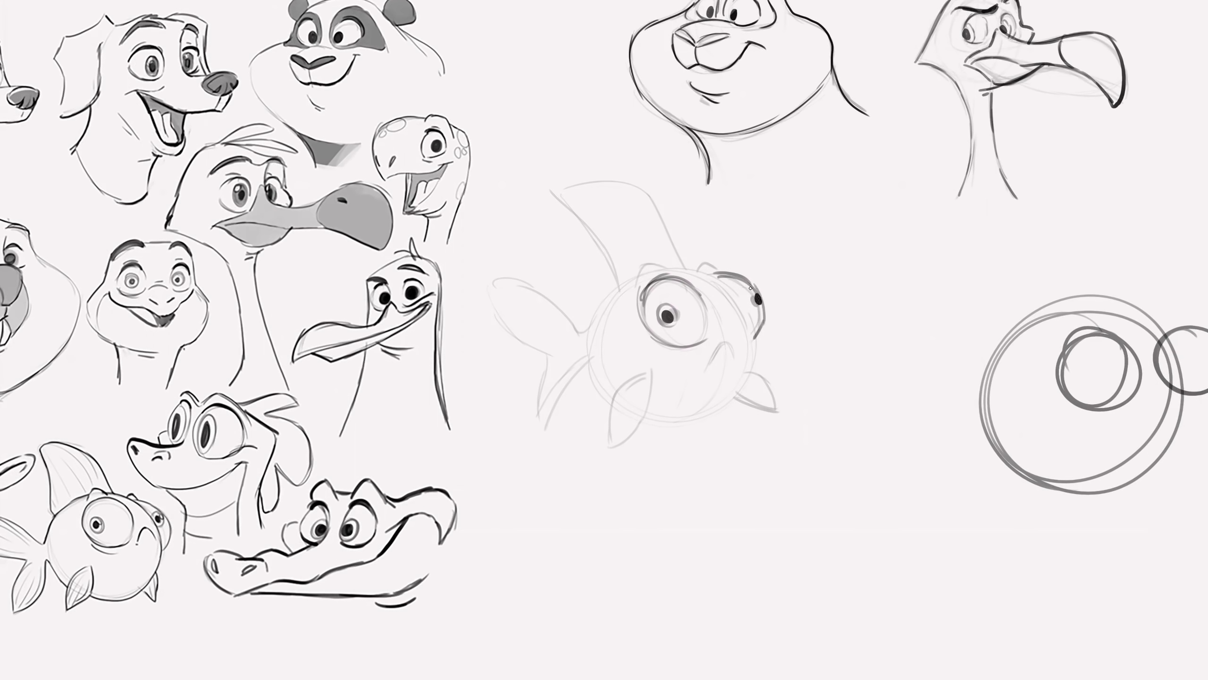
- Draw clean dark lines for the goldfish's frowning mouth, round body and two side fins
{"action": "mouse_move", "coordinate": [744, 304]}
{"action": "left_mouse_down"}
{"action": "mouse_move", "coordinate": [753, 360]}
{"action": "mouse_move", "coordinate": [756, 347]}
{"action": "mouse_move", "coordinate": [733, 403]}
{"action": "left_mouse_up"}
{"action": "mouse_move", "coordinate": [719, 359]}
{"action": "left_mouse_down"}
{"action": "mouse_move", "coordinate": [734, 333]}
{"action": "mouse_move", "coordinate": [747, 349]}
{"action": "mouse_move", "coordinate": [720, 358]}
{"action": "left_mouse_up"}
{"action": "mouse_move", "coordinate": [635, 287]}
{"action": "left_mouse_down"}
{"action": "mouse_move", "coordinate": [666, 265]}
{"action": "mouse_move", "coordinate": [711, 262]}
{"action": "mouse_move", "coordinate": [600, 309]}
{"action": "mouse_move", "coordinate": [589, 343]}
{"action": "mouse_move", "coordinate": [593, 330]}
{"action": "mouse_move", "coordinate": [619, 405]}
{"action": "mouse_move", "coordinate": [725, 412]}
{"action": "mouse_move", "coordinate": [741, 388]}
{"action": "left_mouse_up"}
{"action": "mouse_move", "coordinate": [653, 371]}
{"action": "left_mouse_down"}
{"action": "mouse_move", "coordinate": [615, 398]}
{"action": "mouse_move", "coordinate": [609, 433]}
{"action": "mouse_move", "coordinate": [644, 408]}
{"action": "mouse_move", "coordinate": [653, 373]}
{"action": "left_mouse_up"}
{"action": "mouse_move", "coordinate": [751, 373]}
{"action": "left_mouse_down"}
{"action": "mouse_move", "coordinate": [773, 385]}
{"action": "mouse_move", "coordinate": [738, 390]}
{"action": "left_mouse_up"}
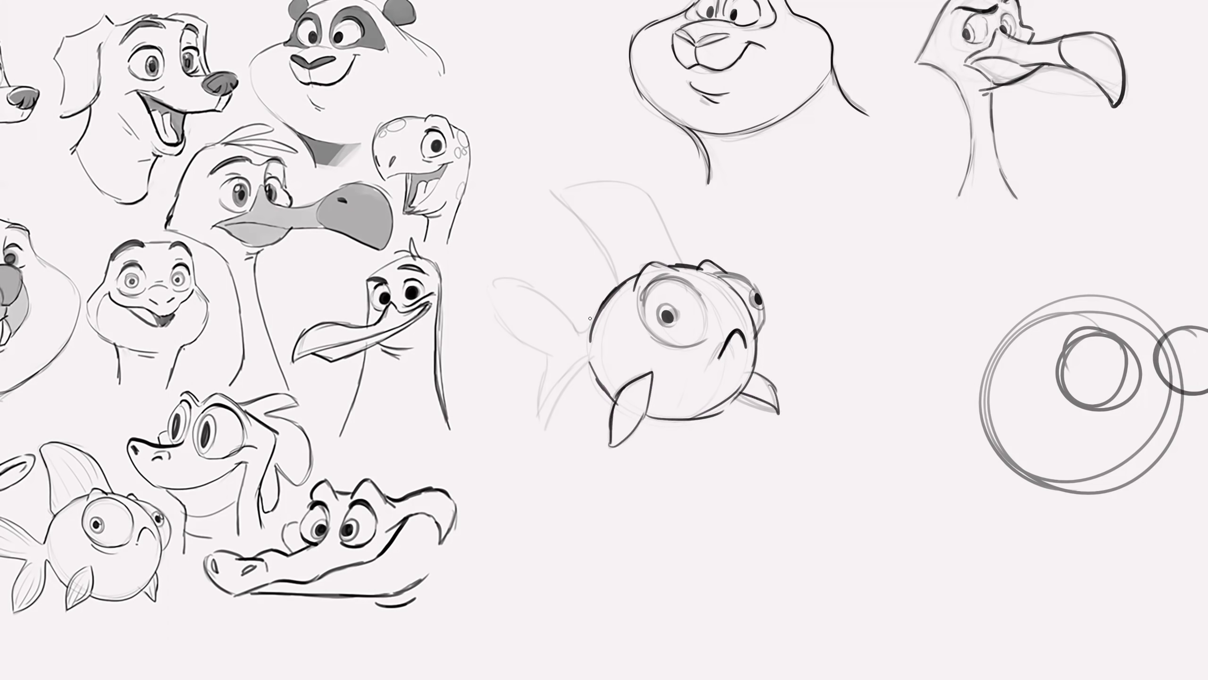
- Draw clean outlines for the goldfish's tail and dorsal fin and add fine ray lines inside the fins
{"action": "left_click_drag", "start_coordinate": [580, 336], "coordinate": [489, 281]}
{"action": "mouse_move", "coordinate": [524, 338]}
{"action": "left_mouse_down"}
{"action": "mouse_move", "coordinate": [553, 364]}
{"action": "mouse_move", "coordinate": [542, 421]}
{"action": "mouse_move", "coordinate": [598, 343]}
{"action": "left_mouse_up"}
{"action": "mouse_move", "coordinate": [686, 267]}
{"action": "left_mouse_down"}
{"action": "mouse_move", "coordinate": [656, 216]}
{"action": "mouse_move", "coordinate": [558, 190]}
{"action": "mouse_move", "coordinate": [611, 273]}
{"action": "left_mouse_up"}
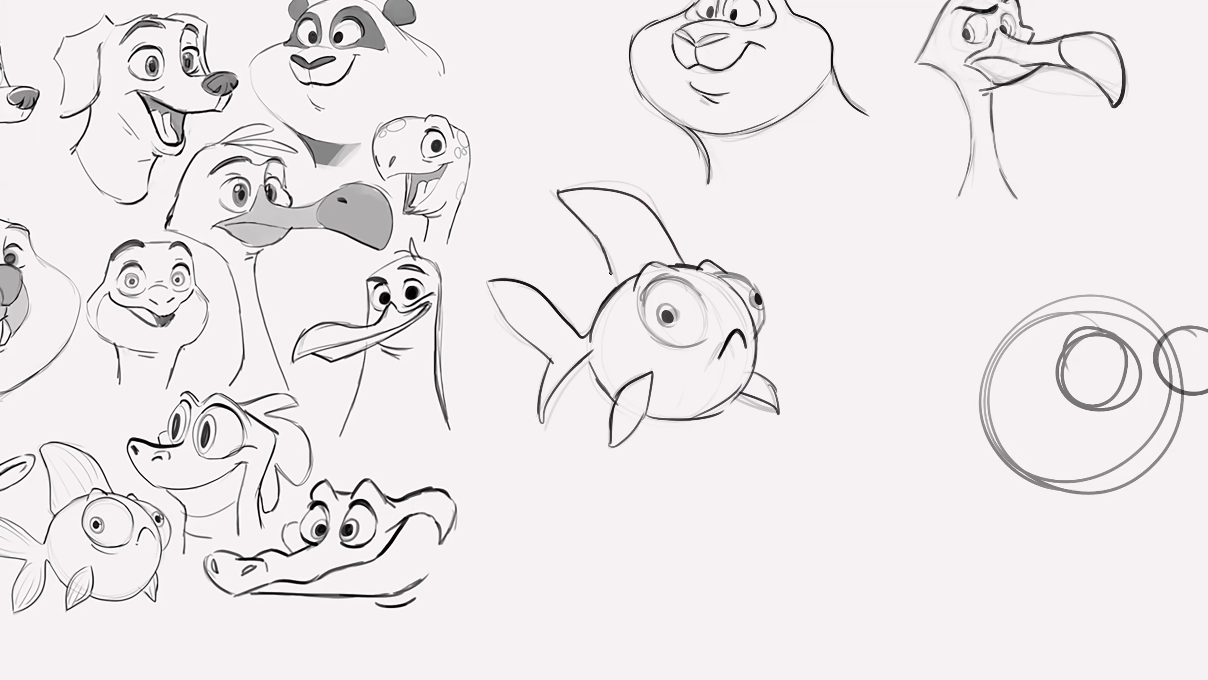
{"action": "mouse_move", "coordinate": [502, 290]}
{"action": "left_mouse_down"}
{"action": "mouse_move", "coordinate": [578, 326]}
{"action": "mouse_move", "coordinate": [542, 389]}
{"action": "left_mouse_up"}
{"action": "mouse_move", "coordinate": [640, 384]}
{"action": "left_mouse_down"}
{"action": "mouse_move", "coordinate": [619, 443]}
{"action": "mouse_move", "coordinate": [629, 429]}
{"action": "left_mouse_up"}
{"action": "mouse_move", "coordinate": [579, 200]}
{"action": "left_mouse_down"}
{"action": "mouse_move", "coordinate": [647, 238]}
{"action": "mouse_move", "coordinate": [632, 253]}
{"action": "left_mouse_up"}
- Draw three air bubbles beside the goldfish, then scale the fish down and move it between the bear and bird heads
{"action": "mouse_move", "coordinate": [738, 222]}
{"action": "left_mouse_down"}
{"action": "mouse_move", "coordinate": [779, 183]}
{"action": "mouse_move", "coordinate": [654, 162]}
{"action": "mouse_move", "coordinate": [510, 440]}
{"action": "mouse_move", "coordinate": [847, 236]}
{"action": "mouse_move", "coordinate": [807, 150]}
{"action": "mouse_move", "coordinate": [795, 194]}
{"action": "left_mouse_up"}
{"action": "key", "text": "ctrl+t"}
{"action": "mouse_move", "coordinate": [694, 291]}
{"action": "left_mouse_down"}
{"action": "mouse_move", "coordinate": [874, 283]}
{"action": "mouse_move", "coordinate": [874, 207]}
{"action": "left_mouse_up"}
{"action": "key", "text": "Return"}
- Delete the circle diagram beside the goldfish and clear the selection
{"action": "left_click_drag", "start_coordinate": [917, 369], "coordinate": [760, 356]}
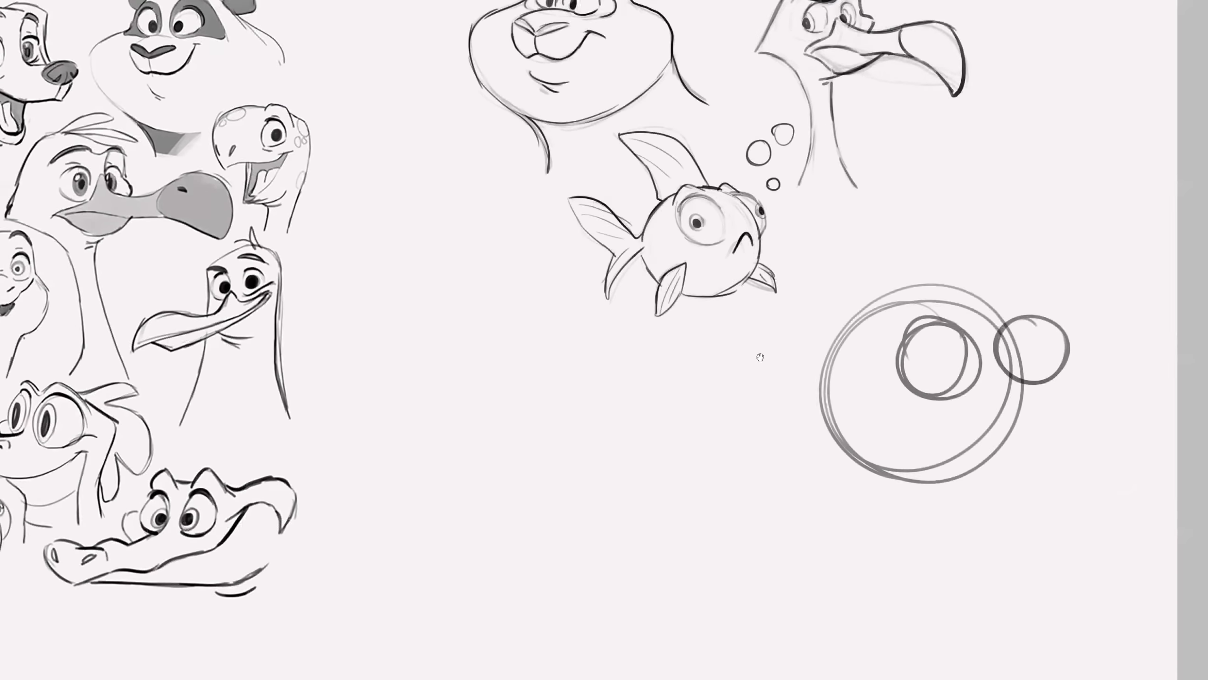
{"action": "mouse_move", "coordinate": [874, 233]}
{"action": "left_mouse_down"}
{"action": "mouse_move", "coordinate": [809, 491]}
{"action": "mouse_move", "coordinate": [1009, 233]}
{"action": "mouse_move", "coordinate": [1035, 234]}
{"action": "left_mouse_up"}
{"action": "key", "text": "Delete"}
{"action": "key", "text": "ctrl+d"}
- Sketch a duck head below the goldfish from a circle with a curved face guide and rounded cheeks beneath it
{"action": "mouse_move", "coordinate": [662, 362]}
{"action": "left_mouse_down"}
{"action": "mouse_move", "coordinate": [709, 391]}
{"action": "mouse_move", "coordinate": [769, 399]}
{"action": "mouse_move", "coordinate": [696, 367]}
{"action": "mouse_move", "coordinate": [686, 376]}
{"action": "left_mouse_up"}
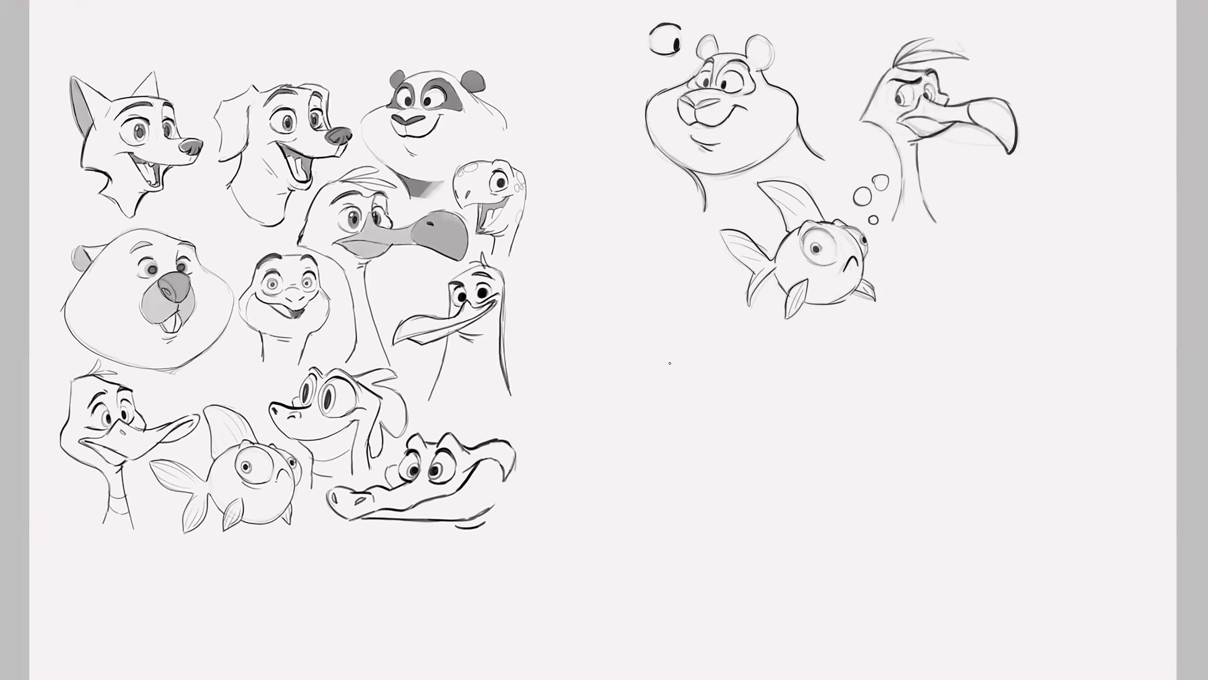
{"action": "scroll", "coordinate": [668, 462], "scroll_direction": "up", "scroll_amount": 3}
{"action": "left_click_drag", "start_coordinate": [656, 435], "coordinate": [742, 407]}
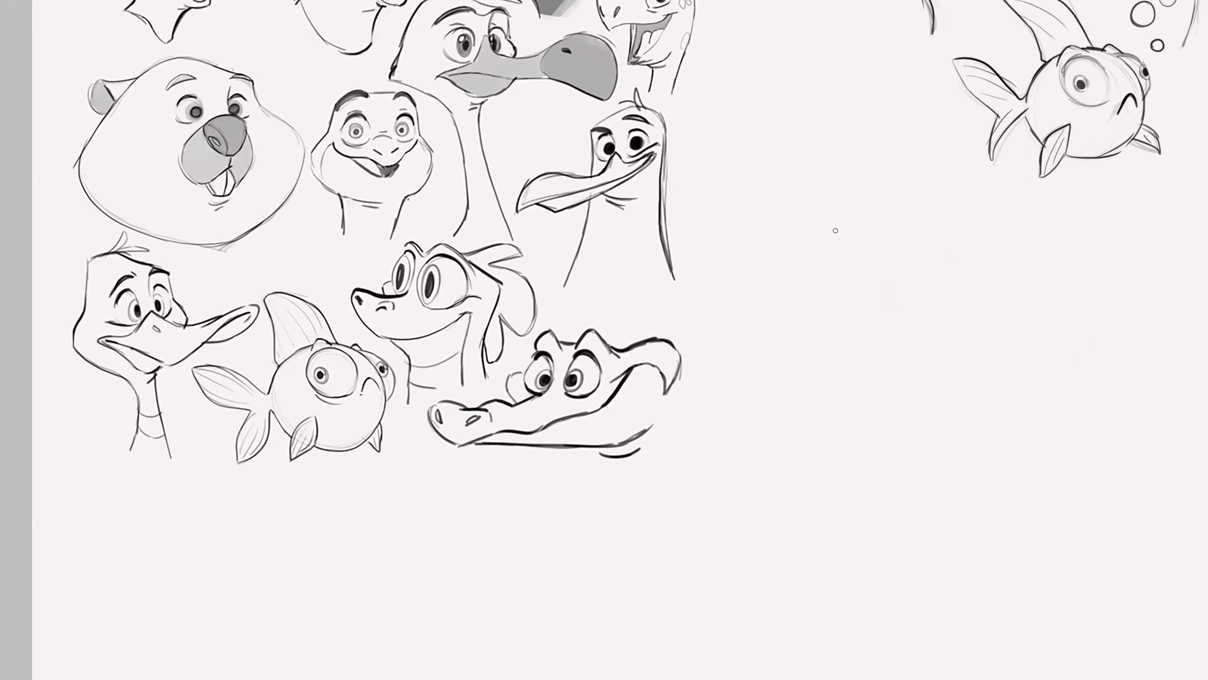
{"action": "mouse_move", "coordinate": [801, 278]}
{"action": "left_mouse_down"}
{"action": "mouse_move", "coordinate": [785, 267]}
{"action": "mouse_move", "coordinate": [885, 243]}
{"action": "mouse_move", "coordinate": [788, 309]}
{"action": "mouse_move", "coordinate": [847, 213]}
{"action": "mouse_move", "coordinate": [852, 319]}
{"action": "left_mouse_up"}
{"action": "mouse_move", "coordinate": [787, 250]}
{"action": "left_mouse_down"}
{"action": "mouse_move", "coordinate": [761, 333]}
{"action": "mouse_move", "coordinate": [823, 374]}
{"action": "left_mouse_up"}
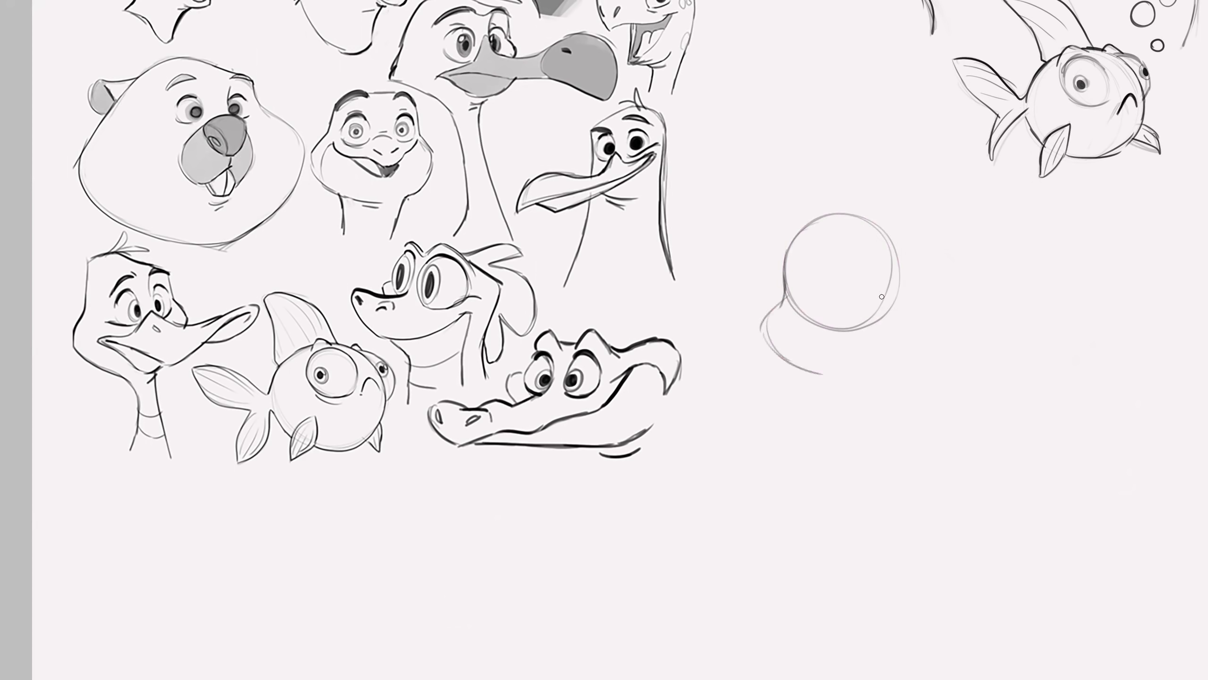
{"action": "left_click_drag", "start_coordinate": [894, 268], "coordinate": [924, 307]}
{"action": "mouse_move", "coordinate": [799, 297]}
{"action": "left_mouse_down"}
{"action": "mouse_move", "coordinate": [869, 300]}
{"action": "mouse_move", "coordinate": [899, 265]}
{"action": "left_mouse_up"}
- Sketch the duck's long bill with an upturned rounded tip and a V-shaped lower bill
{"action": "mouse_move", "coordinate": [851, 223]}
{"action": "left_mouse_down"}
{"action": "mouse_move", "coordinate": [869, 288]}
{"action": "mouse_move", "coordinate": [860, 304]}
{"action": "mouse_move", "coordinate": [872, 299]}
{"action": "mouse_move", "coordinate": [851, 304]}
{"action": "mouse_move", "coordinate": [830, 338]}
{"action": "mouse_move", "coordinate": [923, 367]}
{"action": "mouse_move", "coordinate": [976, 288]}
{"action": "mouse_move", "coordinate": [1005, 281]}
{"action": "left_mouse_up"}
{"action": "left_click_drag", "start_coordinate": [952, 329], "coordinate": [1005, 281]}
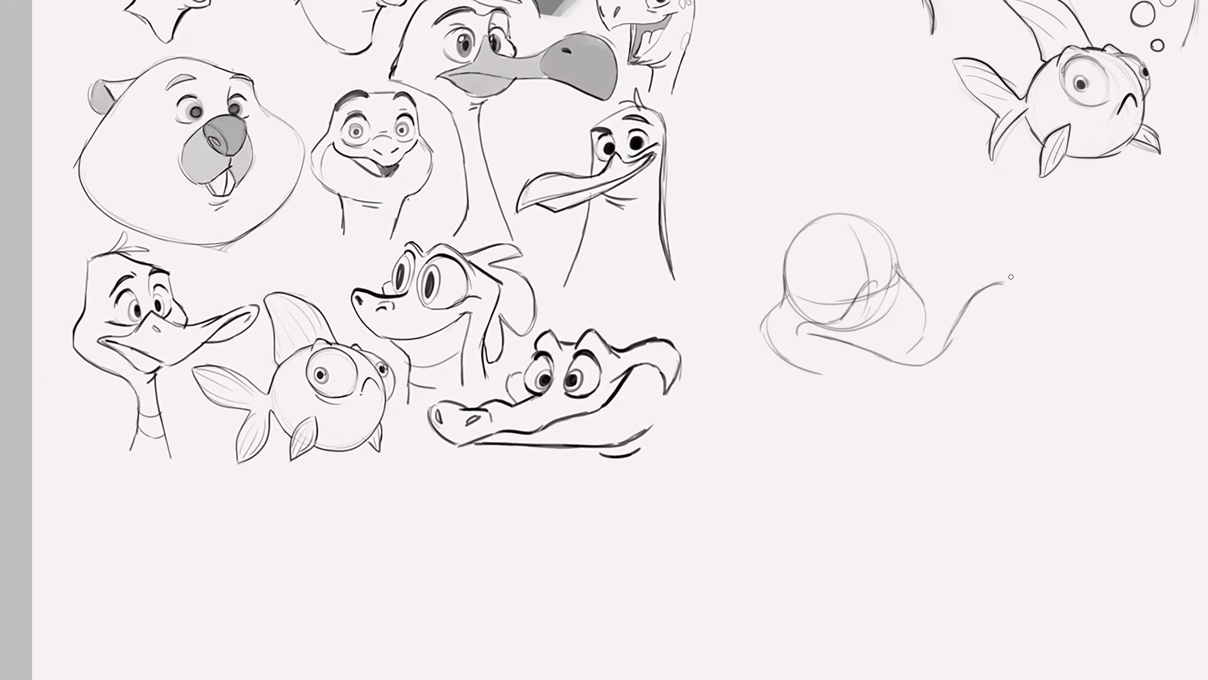
{"action": "mouse_move", "coordinate": [881, 282]}
{"action": "left_mouse_down"}
{"action": "mouse_move", "coordinate": [964, 302]}
{"action": "mouse_move", "coordinate": [978, 280]}
{"action": "mouse_move", "coordinate": [1011, 270]}
{"action": "mouse_move", "coordinate": [1003, 310]}
{"action": "mouse_move", "coordinate": [963, 314]}
{"action": "mouse_move", "coordinate": [1024, 297]}
{"action": "left_mouse_up"}
{"action": "mouse_move", "coordinate": [797, 335]}
{"action": "left_mouse_down"}
{"action": "mouse_move", "coordinate": [856, 381]}
{"action": "mouse_move", "coordinate": [903, 363]}
{"action": "left_mouse_up"}
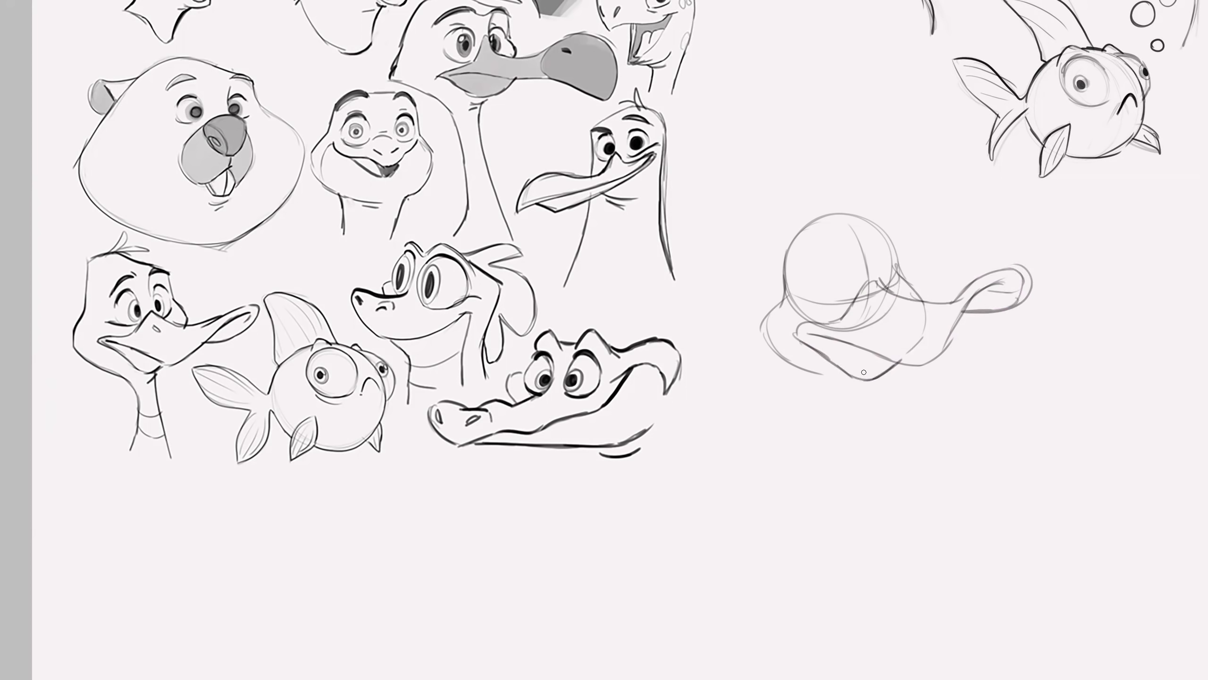
- Sketch the duck's slim neck with two long lines running down from the lower bill
{"action": "mouse_move", "coordinate": [805, 365]}
{"action": "left_mouse_down"}
{"action": "mouse_move", "coordinate": [845, 385]}
{"action": "mouse_move", "coordinate": [859, 440]}
{"action": "mouse_move", "coordinate": [852, 496]}
{"action": "left_mouse_up"}
{"action": "left_click_drag", "start_coordinate": [875, 380], "coordinate": [909, 503]}
{"action": "mouse_move", "coordinate": [908, 503]}
{"action": "left_mouse_down"}
{"action": "mouse_move", "coordinate": [886, 423]}
{"action": "mouse_move", "coordinate": [909, 508]}
{"action": "left_mouse_up"}
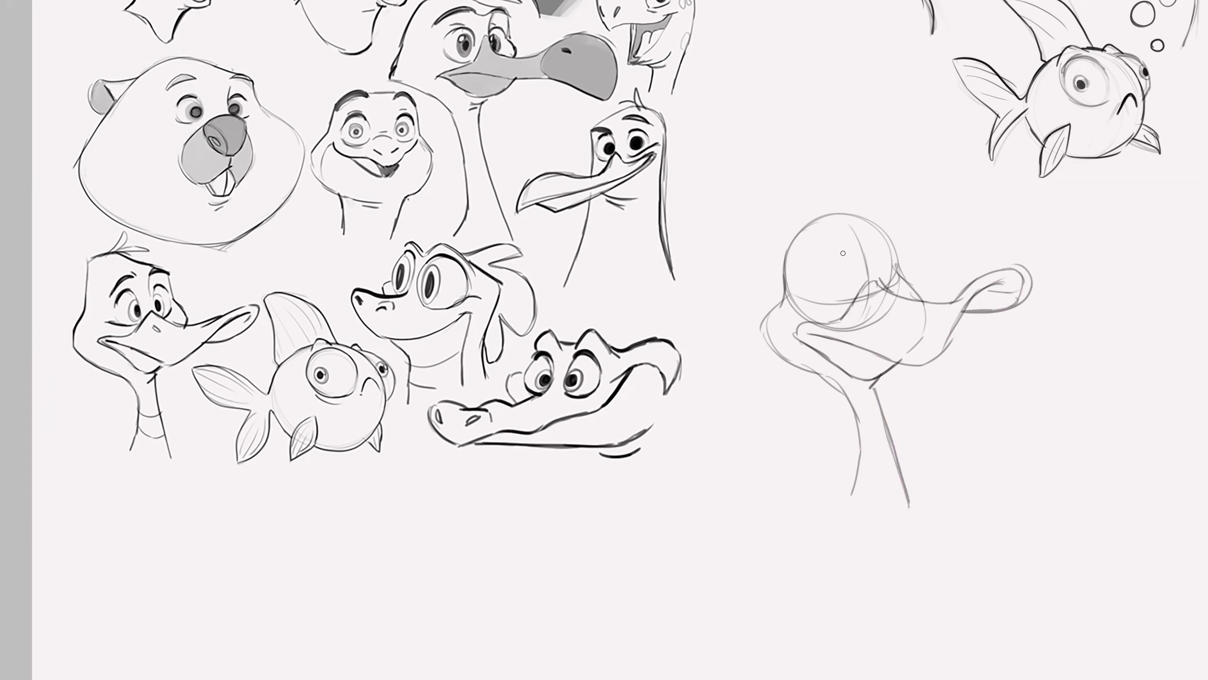
- Sketch the duck's eyes, brows and angular head outline, and mark the ring around its neck
{"action": "mouse_move", "coordinate": [829, 254]}
{"action": "left_mouse_down"}
{"action": "mouse_move", "coordinate": [825, 301]}
{"action": "mouse_move", "coordinate": [847, 299]}
{"action": "mouse_move", "coordinate": [832, 306]}
{"action": "mouse_move", "coordinate": [817, 281]}
{"action": "mouse_move", "coordinate": [852, 288]}
{"action": "mouse_move", "coordinate": [851, 305]}
{"action": "mouse_move", "coordinate": [848, 278]}
{"action": "mouse_move", "coordinate": [868, 241]}
{"action": "mouse_move", "coordinate": [897, 291]}
{"action": "mouse_move", "coordinate": [883, 268]}
{"action": "left_mouse_up"}
{"action": "mouse_move", "coordinate": [815, 247]}
{"action": "left_mouse_down"}
{"action": "mouse_move", "coordinate": [854, 245]}
{"action": "mouse_move", "coordinate": [868, 211]}
{"action": "mouse_move", "coordinate": [892, 264]}
{"action": "left_mouse_up"}
{"action": "mouse_move", "coordinate": [817, 219]}
{"action": "left_mouse_down"}
{"action": "mouse_move", "coordinate": [800, 241]}
{"action": "mouse_move", "coordinate": [791, 235]}
{"action": "mouse_move", "coordinate": [781, 301]}
{"action": "left_mouse_up"}
{"action": "mouse_move", "coordinate": [772, 337]}
{"action": "left_mouse_down"}
{"action": "mouse_move", "coordinate": [844, 391]}
{"action": "mouse_move", "coordinate": [708, 441]}
{"action": "left_mouse_up"}
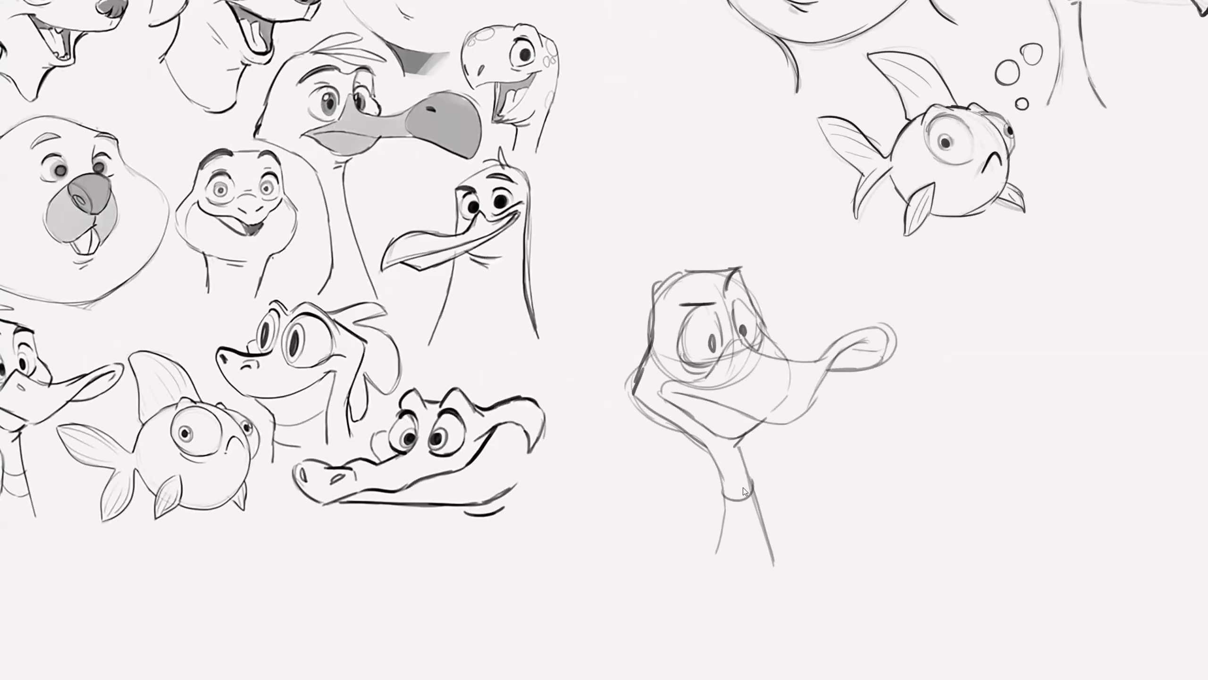